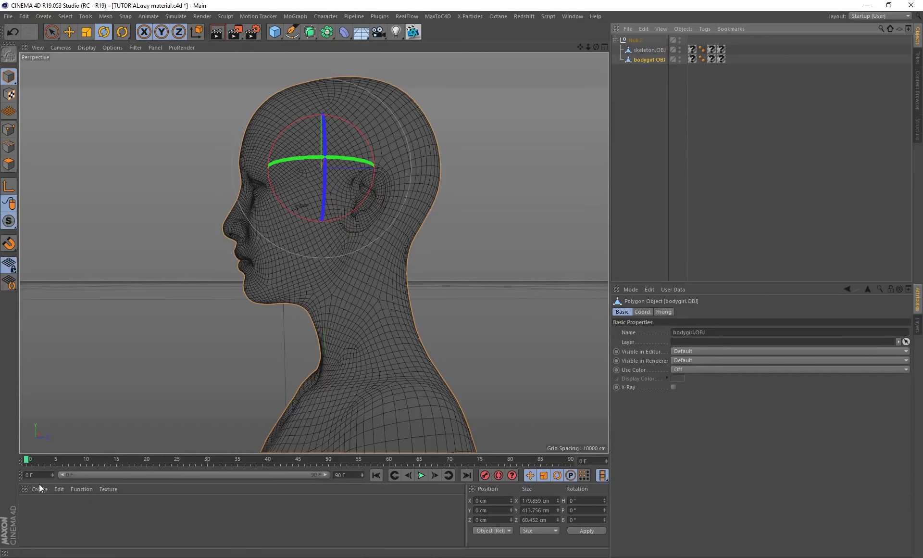
Create a new Octane Material and open it for editing.
{"action": "left_click", "coordinate": [39, 488]}
{"action": "mouse_move", "coordinate": [108, 407]}
{"action": "mouse_move", "coordinate": [207, 396]}
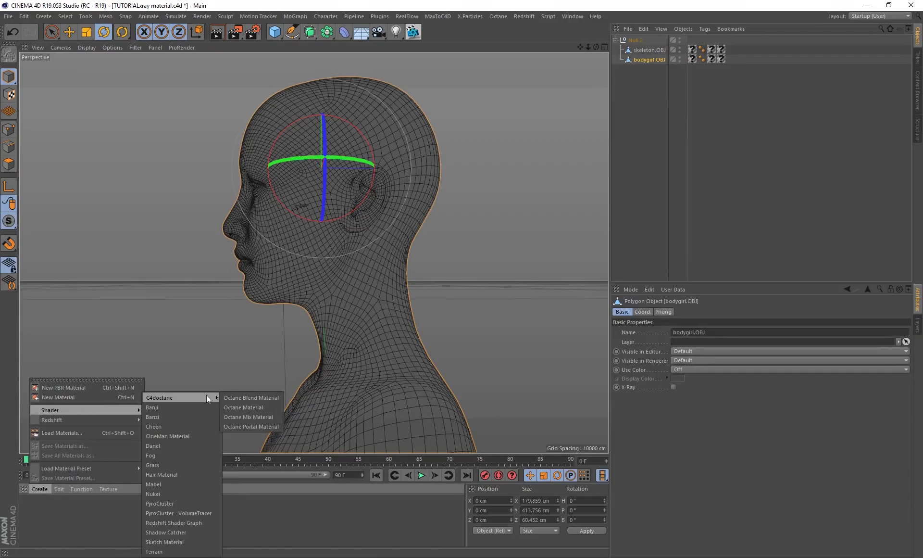
{"action": "left_click", "coordinate": [251, 406]}
{"action": "double_click", "coordinate": [36, 505]}
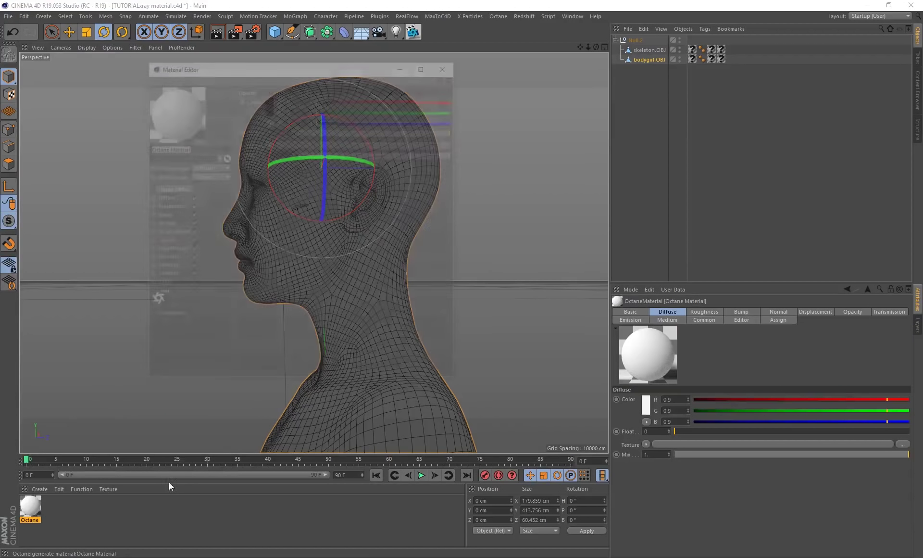
Load an Octane Falloffmap as the texture of the material's Opacity channel.
{"action": "left_click", "coordinate": [164, 242]}
{"action": "left_click", "coordinate": [269, 144]}
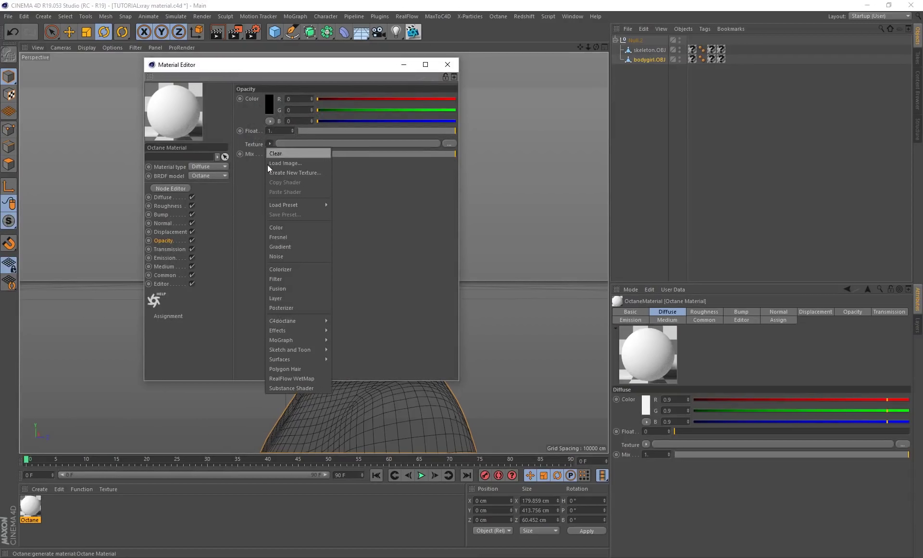
{"action": "mouse_move", "coordinate": [287, 316]}
{"action": "left_click", "coordinate": [359, 256]}
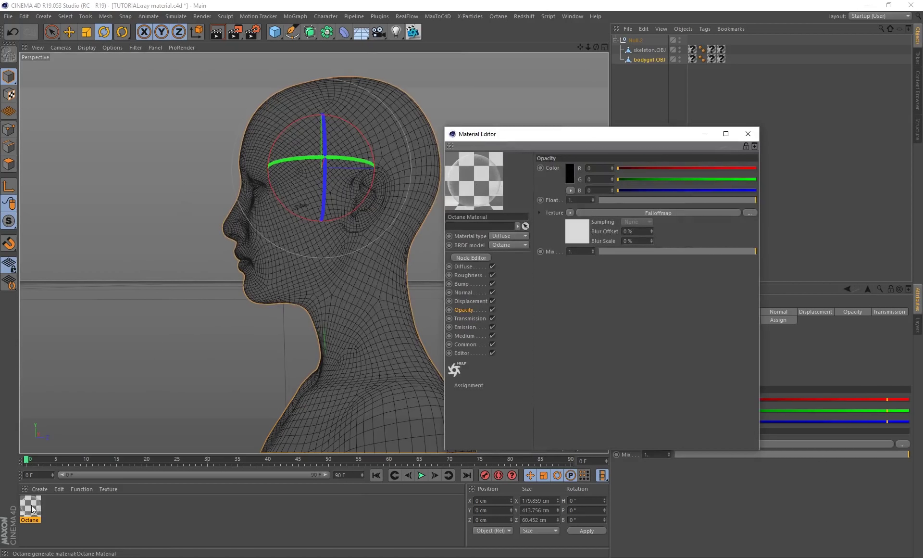
Apply the Octane material to both bodygirl.OBJ and skeleton.OBJ and start a live Octane render of the scene.
{"action": "left_click_drag", "start_coordinate": [32, 509], "coordinate": [325, 282]}
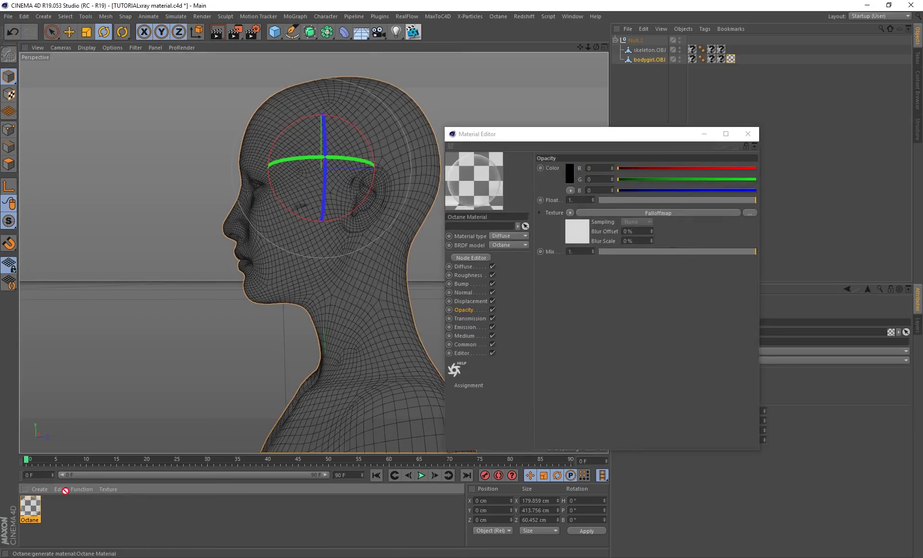
{"action": "left_click_drag", "start_coordinate": [648, 52], "coordinate": [648, 50], "text": "ctrl"}
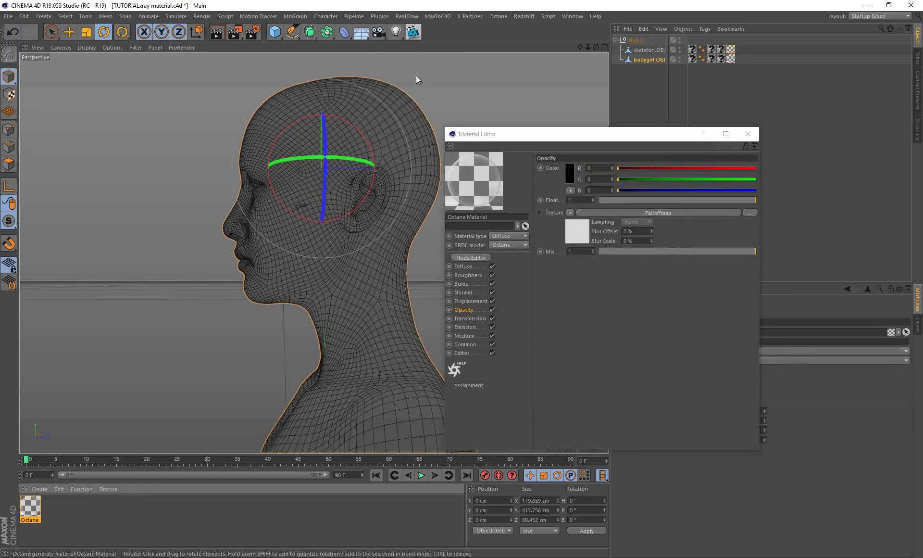
{"action": "left_click", "coordinate": [414, 32]}
{"action": "left_click", "coordinate": [200, 96]}
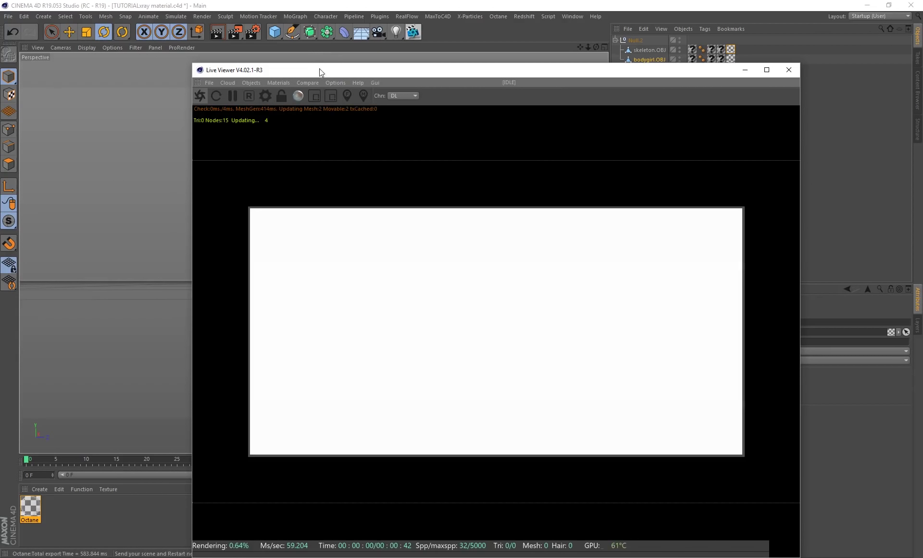
{"action": "left_click_drag", "start_coordinate": [457, 65], "coordinate": [613, 67]}
{"action": "left_click_drag", "start_coordinate": [472, 137], "coordinate": [110, 108]}
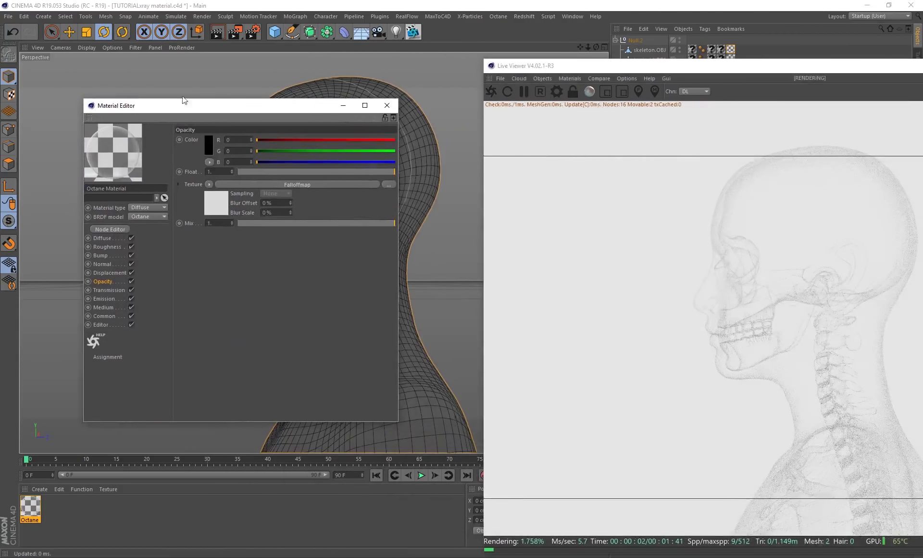
{"action": "left_click_drag", "start_coordinate": [574, 70], "coordinate": [385, 69]}
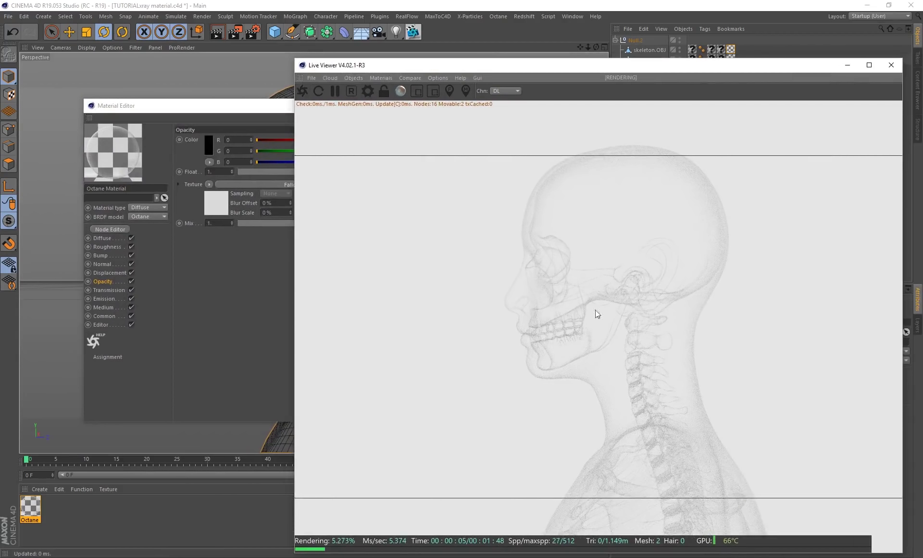
Add an Octane Daylight to the scene and close the material editor.
{"action": "left_click", "coordinate": [353, 77]}
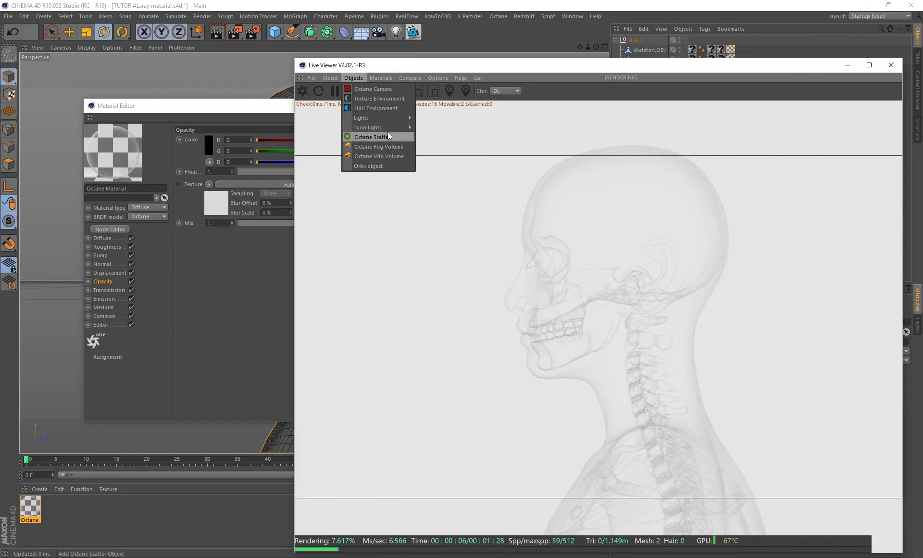
{"action": "mouse_move", "coordinate": [390, 117]}
{"action": "left_click", "coordinate": [452, 119]}
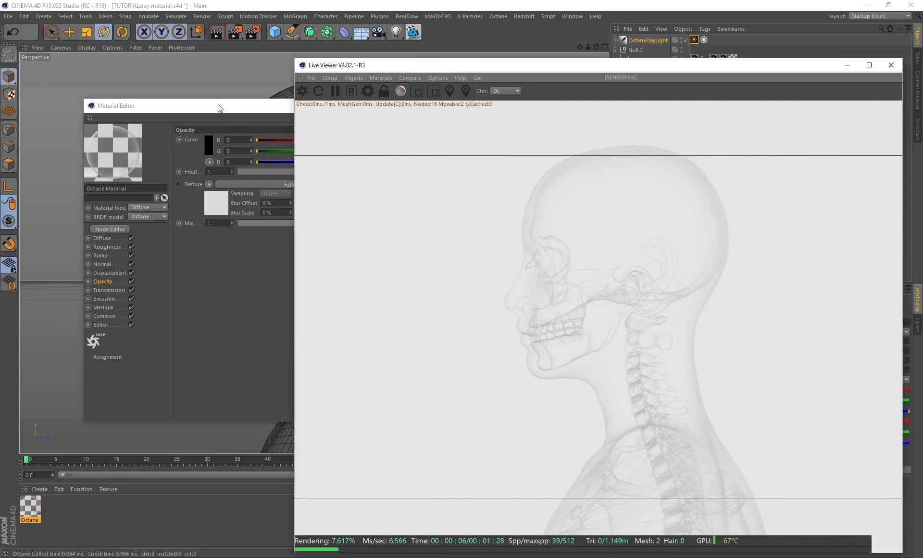
{"action": "left_click_drag", "start_coordinate": [219, 107], "coordinate": [523, 130]}
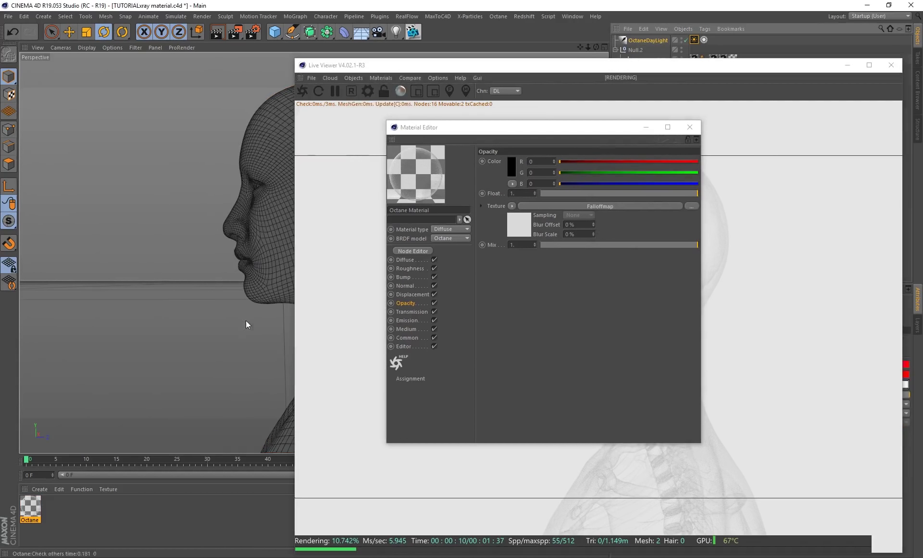
{"action": "left_click", "coordinate": [689, 129]}
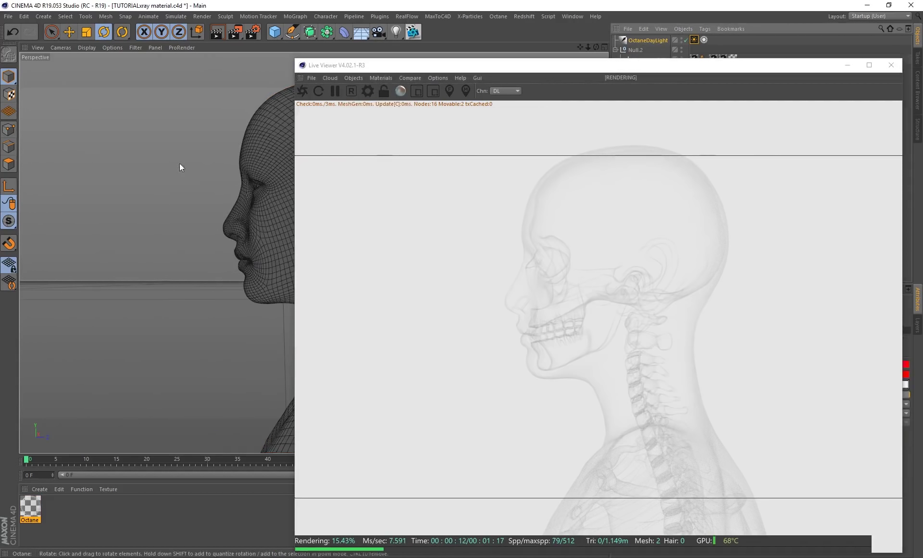
Rotate the Octane daylight until the sky renders black, then frame the figure's head and upper body in profile.
{"action": "middle_click_drag", "start_coordinate": [237, 382], "coordinate": [203, 299], "text": "alt"}
{"action": "scroll", "coordinate": [203, 295], "scroll_direction": "down", "scroll_amount": 6}
{"action": "middle_click_drag", "start_coordinate": [169, 377], "coordinate": [100, 168], "text": "alt"}
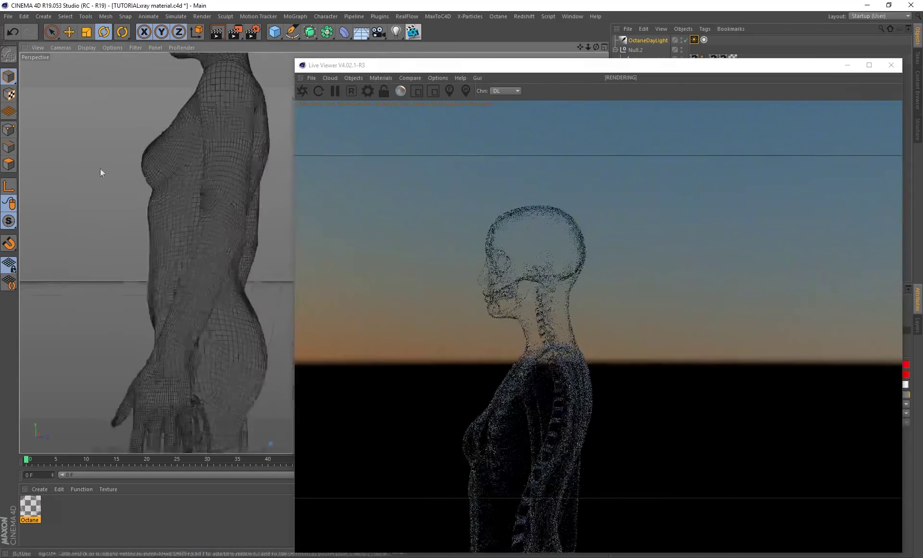
{"action": "scroll", "coordinate": [218, 329], "scroll_direction": "down", "scroll_amount": 8}
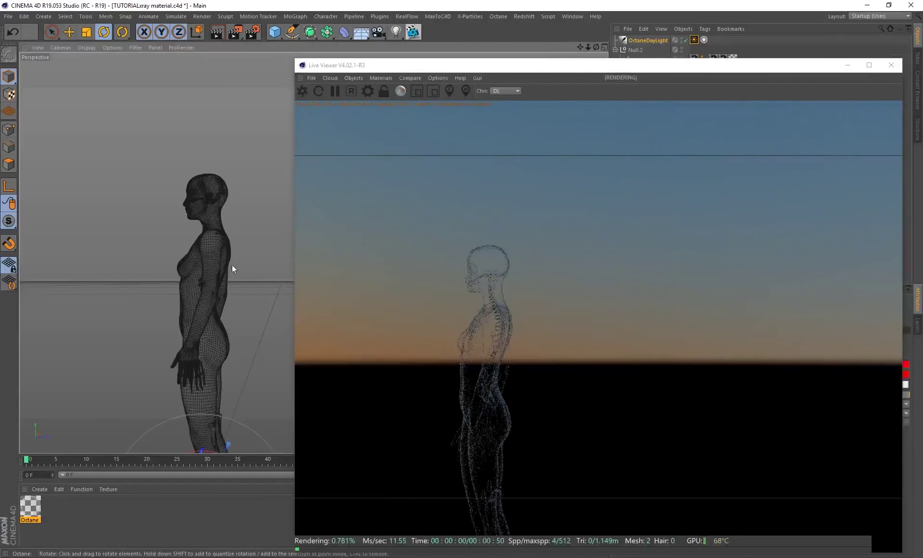
{"action": "middle_click_drag", "start_coordinate": [231, 282], "coordinate": [241, 338], "text": "alt"}
{"action": "left_click_drag", "start_coordinate": [241, 346], "coordinate": [177, 285]}
{"action": "middle_click_drag", "start_coordinate": [187, 147], "coordinate": [206, 281], "text": "alt"}
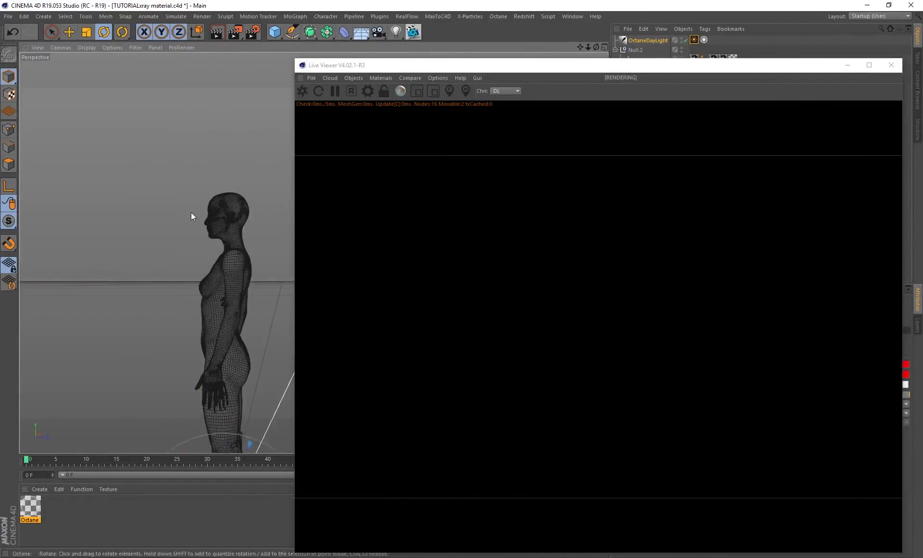
{"action": "scroll", "coordinate": [191, 212], "scroll_direction": "up", "scroll_amount": 6}
{"action": "right_click_drag", "start_coordinate": [206, 264], "coordinate": [244, 187], "text": "alt"}
{"action": "middle_click_drag", "start_coordinate": [236, 186], "coordinate": [170, 195], "text": "alt"}
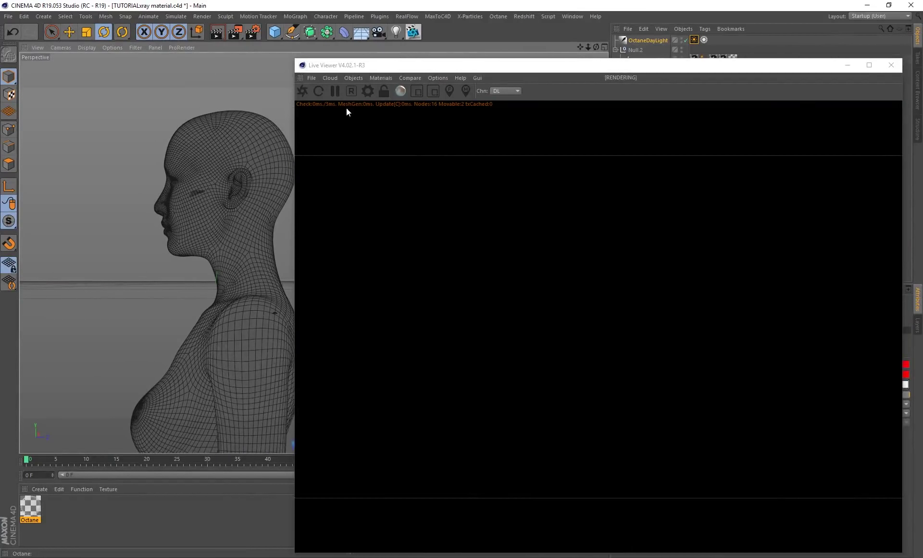
Add an Octane Arealight to the scene.
{"action": "left_click", "coordinate": [355, 78]}
{"action": "left_click", "coordinate": [354, 77]}
{"action": "mouse_move", "coordinate": [399, 118]}
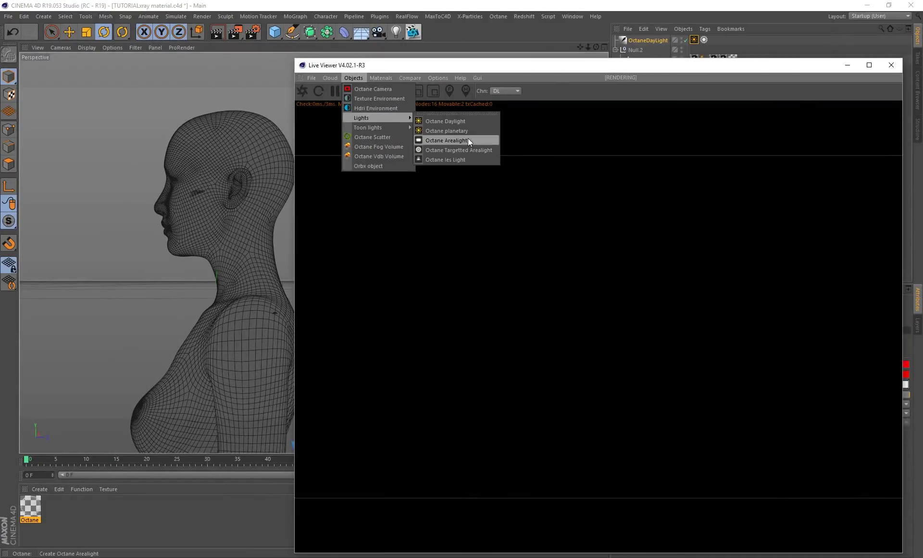
{"action": "left_click", "coordinate": [468, 137]}
Move the area light up from the figure's legs to upper-body height and place it behind the figure's back.
{"action": "right_click_drag", "start_coordinate": [218, 276], "coordinate": [195, 299], "text": "alt"}
{"action": "left_click_drag", "start_coordinate": [468, 68], "coordinate": [642, 108]}
{"action": "middle_click_drag", "start_coordinate": [289, 328], "coordinate": [291, 276], "text": "alt"}
{"action": "right_click_drag", "start_coordinate": [288, 267], "coordinate": [263, 307], "text": "alt"}
{"action": "key", "text": "e"}
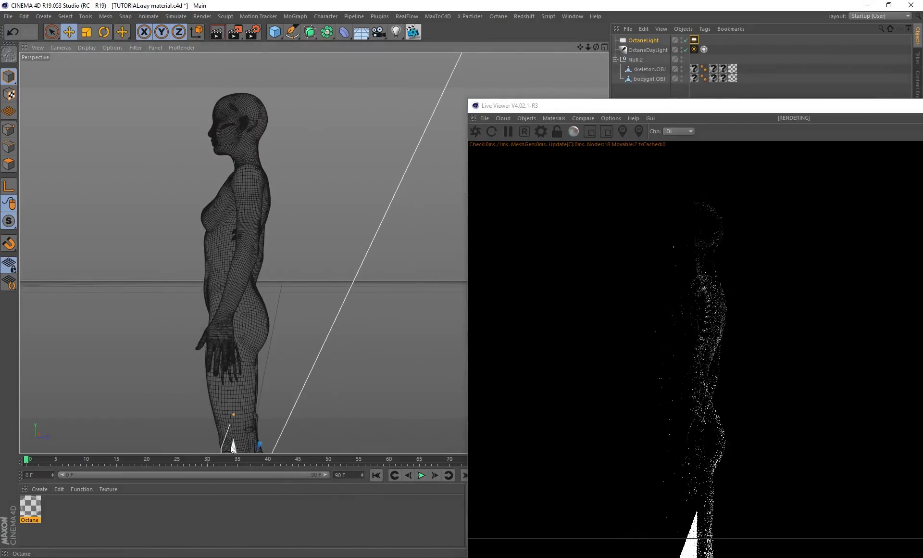
{"action": "left_click_drag", "start_coordinate": [233, 442], "coordinate": [236, 121]}
{"action": "left_click_drag", "start_coordinate": [319, 207], "coordinate": [475, 208]}
Rotate the area light to face the figure's back and frame the head and shoulders in the render.
{"action": "key", "text": "r"}
{"action": "left_click_drag", "start_coordinate": [383, 258], "coordinate": [408, 130]}
{"action": "right_click_drag", "start_coordinate": [203, 110], "coordinate": [684, 254], "text": "alt"}
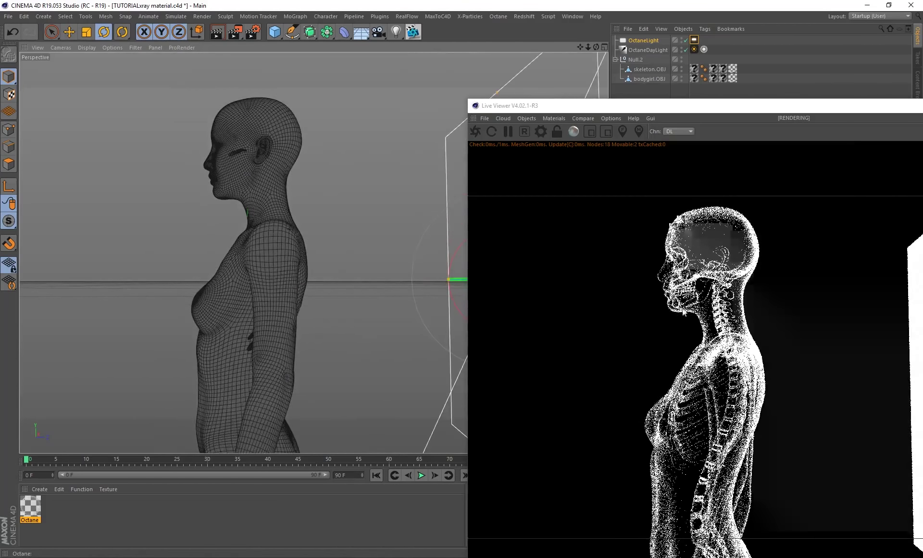
{"action": "right_click_drag", "start_coordinate": [234, 151], "coordinate": [356, 183], "text": "alt"}
{"action": "left_click_drag", "start_coordinate": [660, 110], "coordinate": [534, 89]}
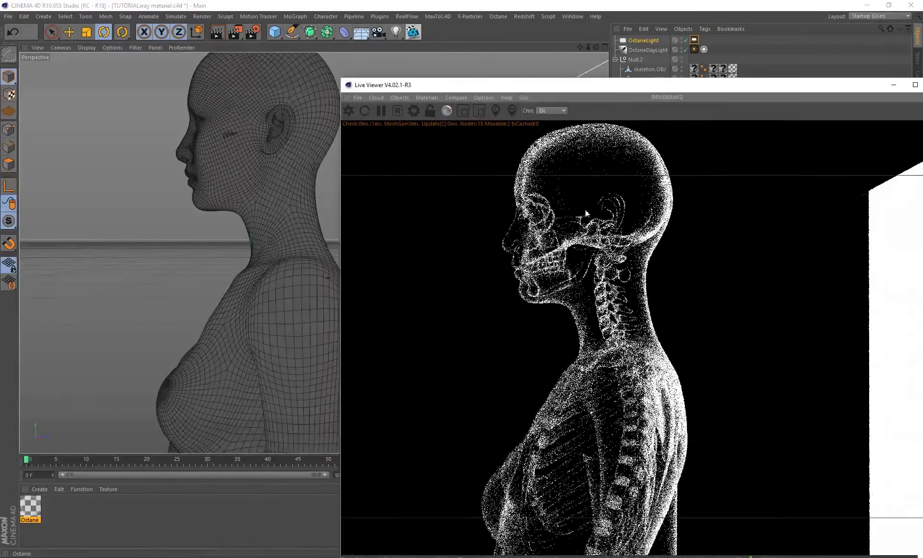
{"action": "middle_click_drag", "start_coordinate": [221, 187], "coordinate": [234, 201], "text": "alt"}
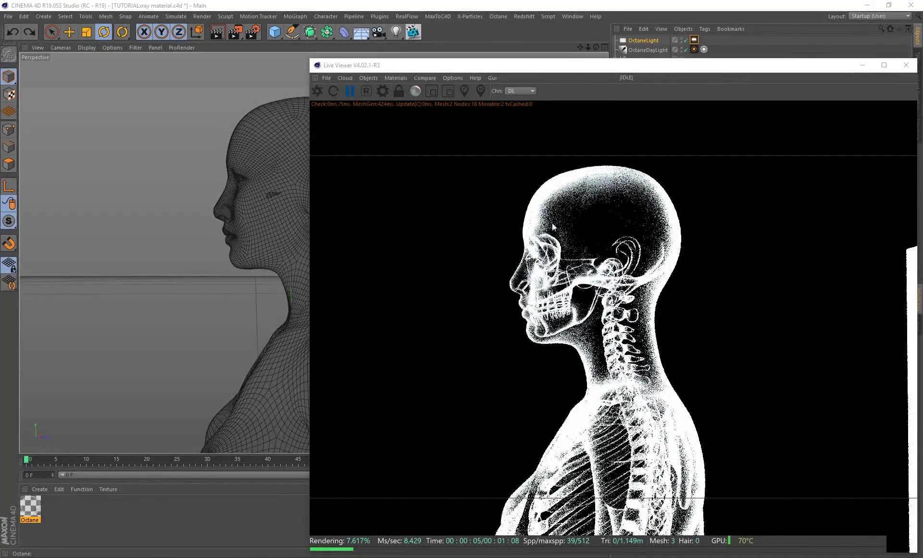
Set the Directlighting kernel's GI mode to GI_DIFFUSE in the Octane settings and close them.
{"action": "left_click", "coordinate": [382, 92]}
{"action": "left_click", "coordinate": [82, 63]}
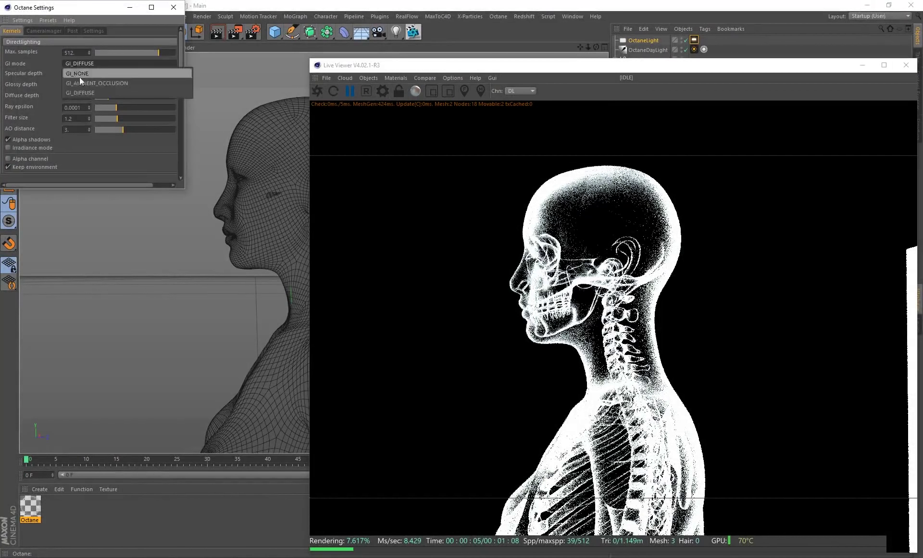
{"action": "left_click", "coordinate": [81, 93]}
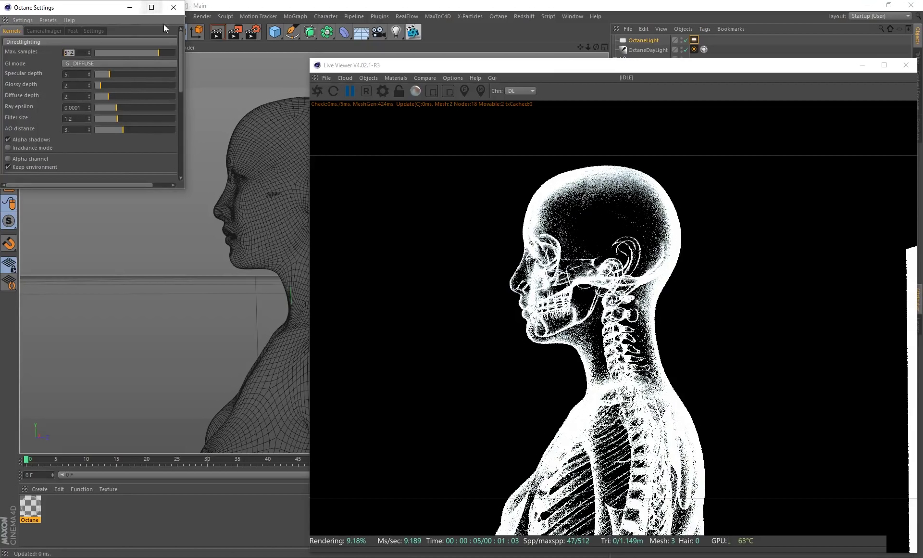
{"action": "left_click_drag", "start_coordinate": [90, 13], "coordinate": [147, 52]}
{"action": "left_click", "coordinate": [231, 45]}
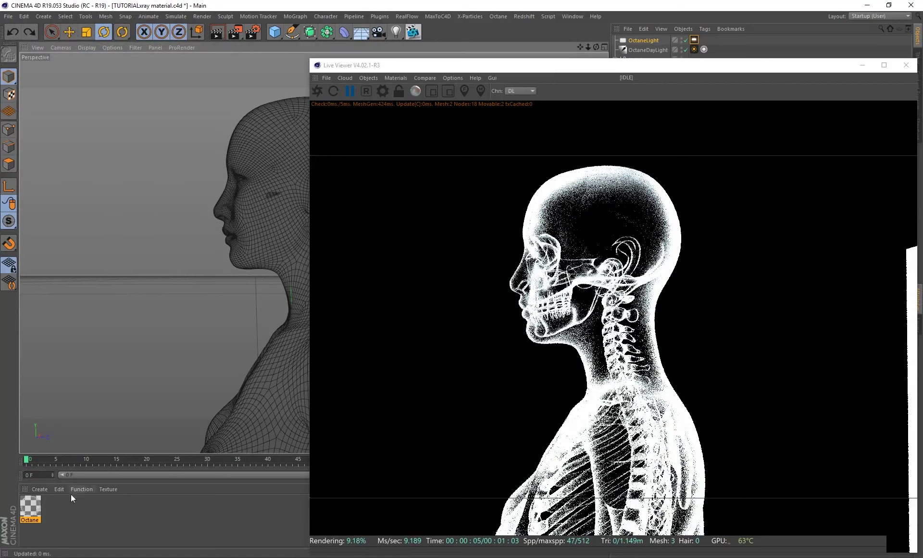
Set the opacity Falloffmap's maximum value to 0.1 and restart the live render.
{"action": "double_click", "coordinate": [31, 500]}
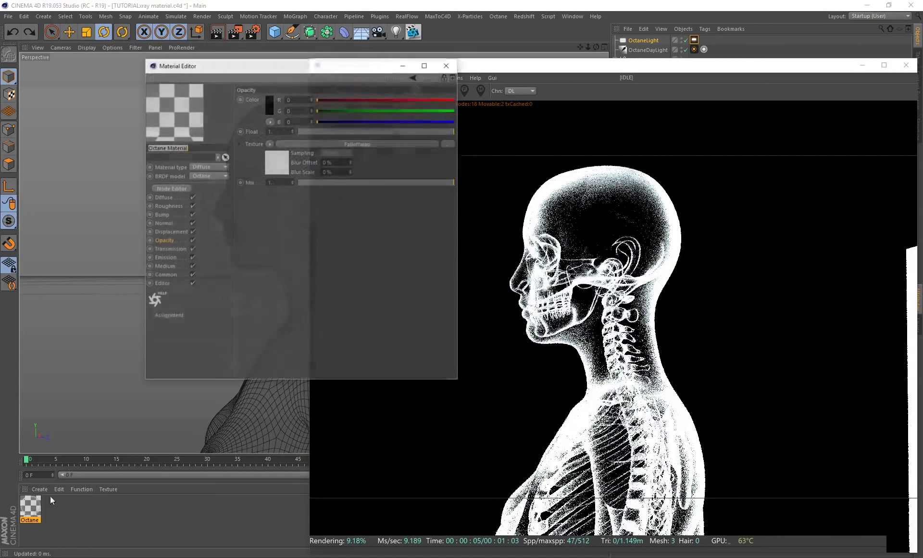
{"action": "left_click", "coordinate": [275, 168]}
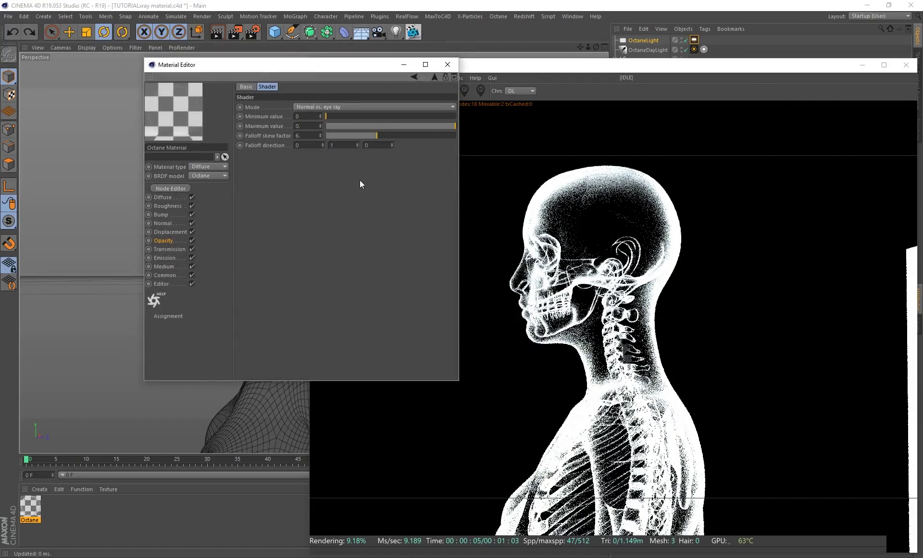
{"action": "type", "text": "1"}
{"action": "left_click_drag", "start_coordinate": [308, 67], "coordinate": [195, 78]}
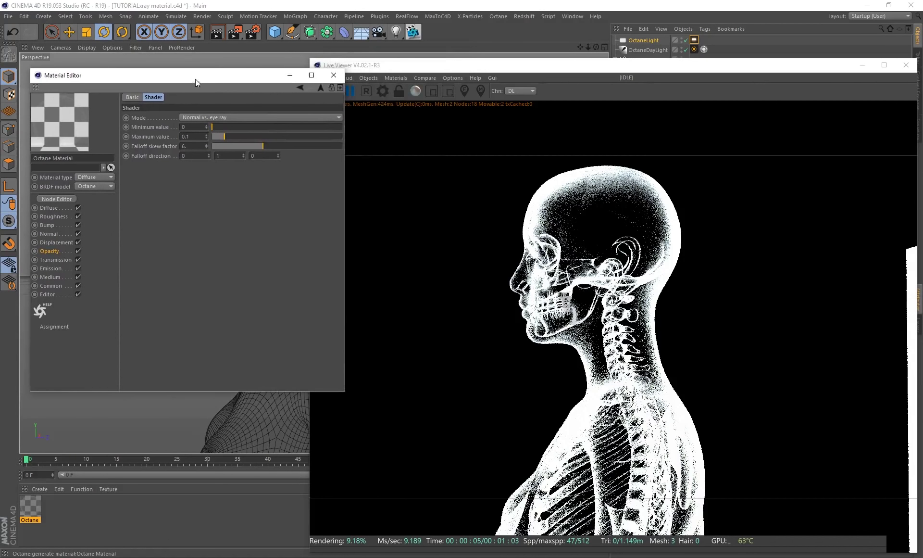
{"action": "left_click", "coordinate": [348, 91]}
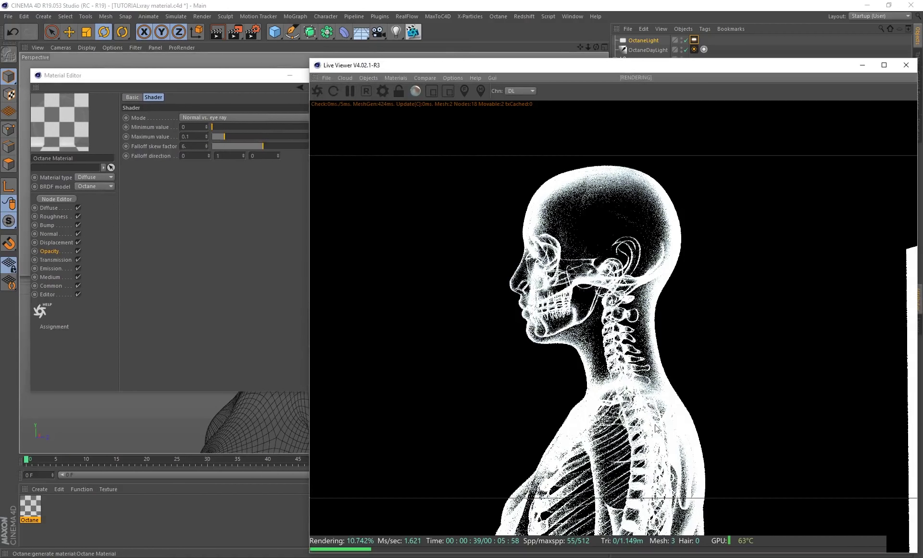
{"action": "left_click", "coordinate": [317, 90]}
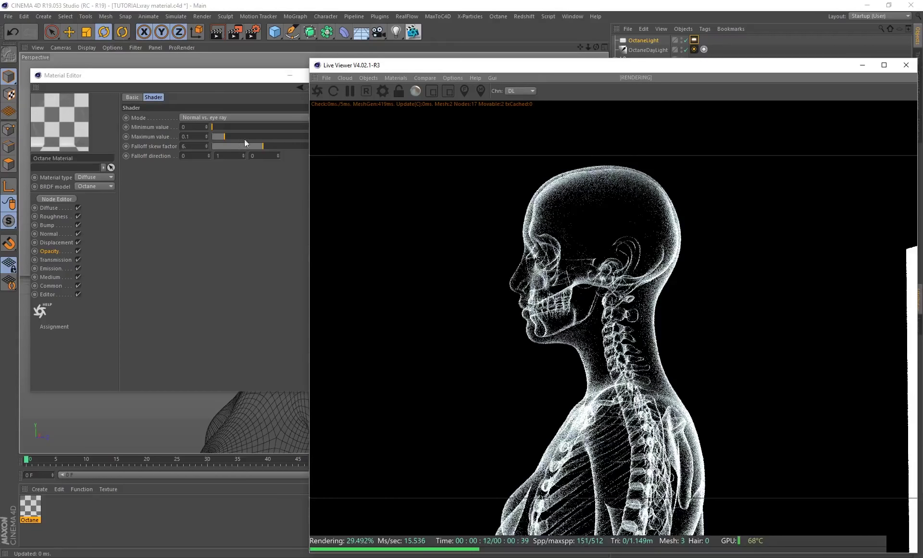
Try a lower falloff skew factor, set it to about 10, and close the material editor.
{"action": "left_click_drag", "start_coordinate": [259, 148], "coordinate": [234, 146]}
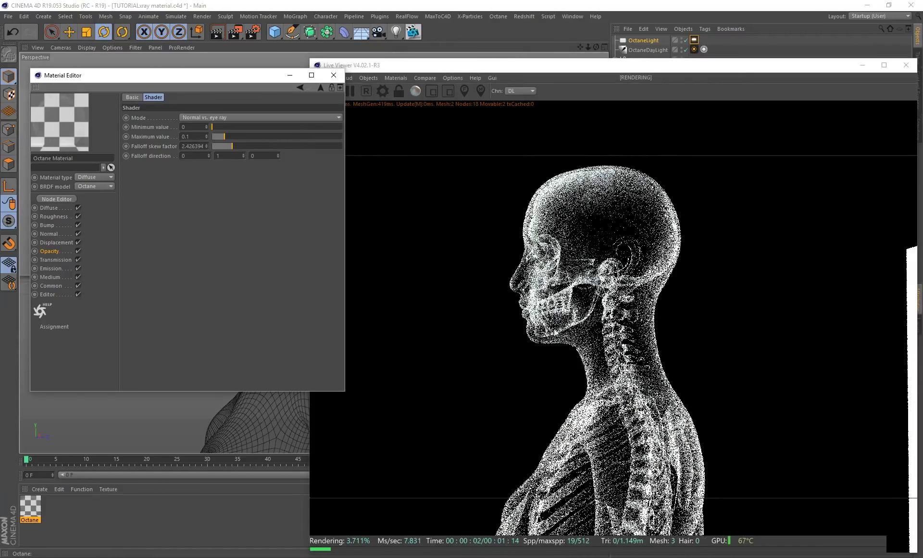
{"action": "left_click_drag", "start_coordinate": [243, 147], "coordinate": [299, 150]}
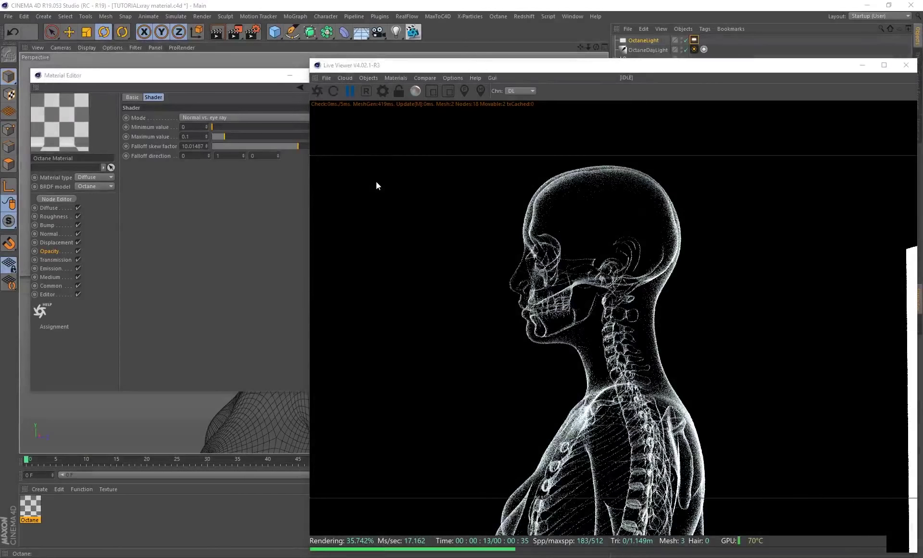
{"action": "left_click", "coordinate": [289, 139]}
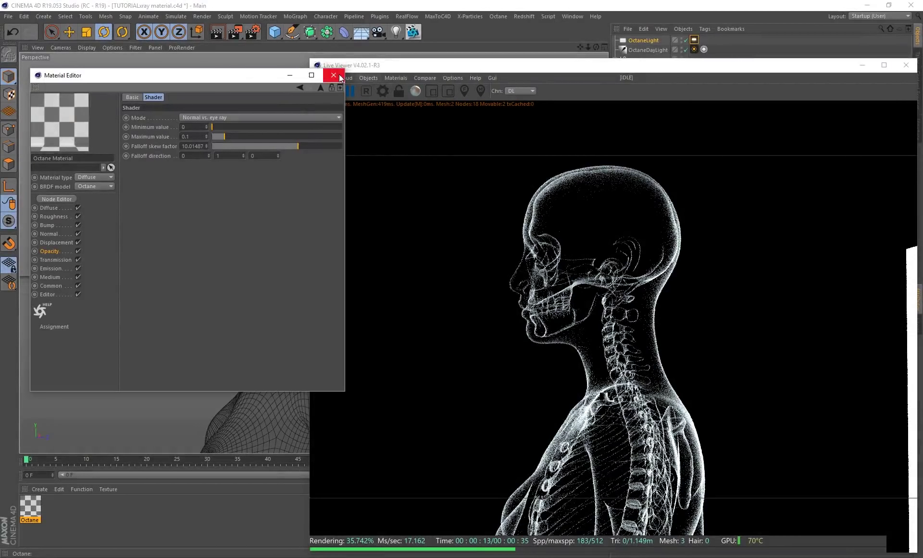
{"action": "left_click", "coordinate": [336, 76]}
Add an Octane camera with the Portrait (80 mm) focal length and frame the head and neck in profile.
{"action": "left_click", "coordinate": [374, 80]}
{"action": "left_click", "coordinate": [376, 87]}
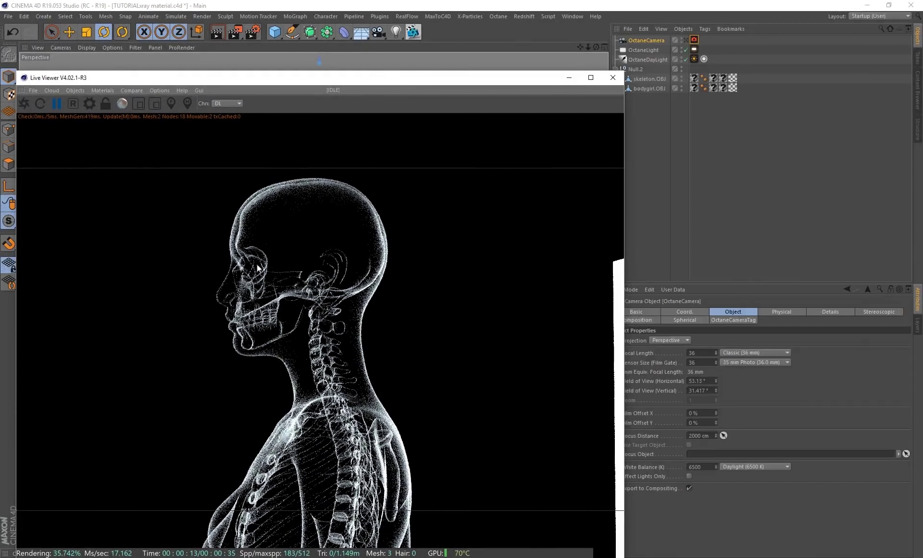
{"action": "left_click", "coordinate": [754, 352]}
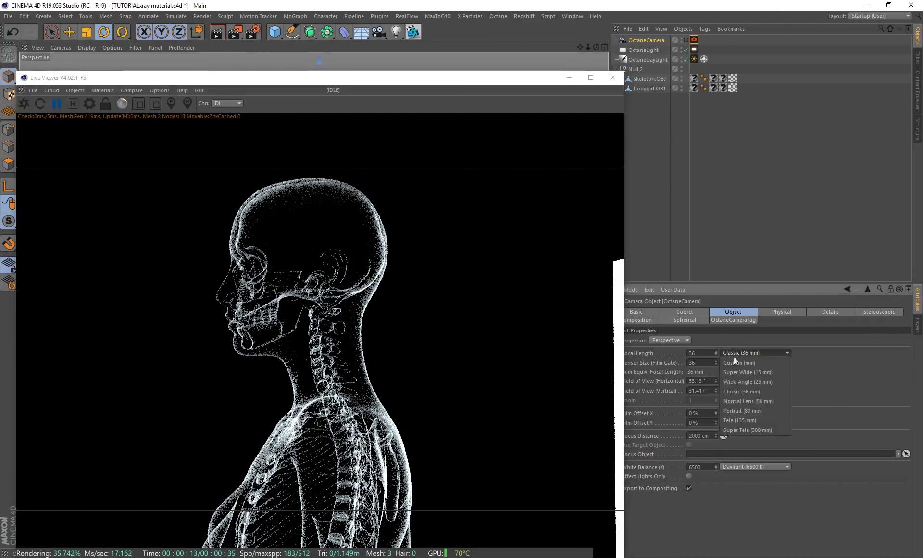
{"action": "left_click", "coordinate": [737, 411]}
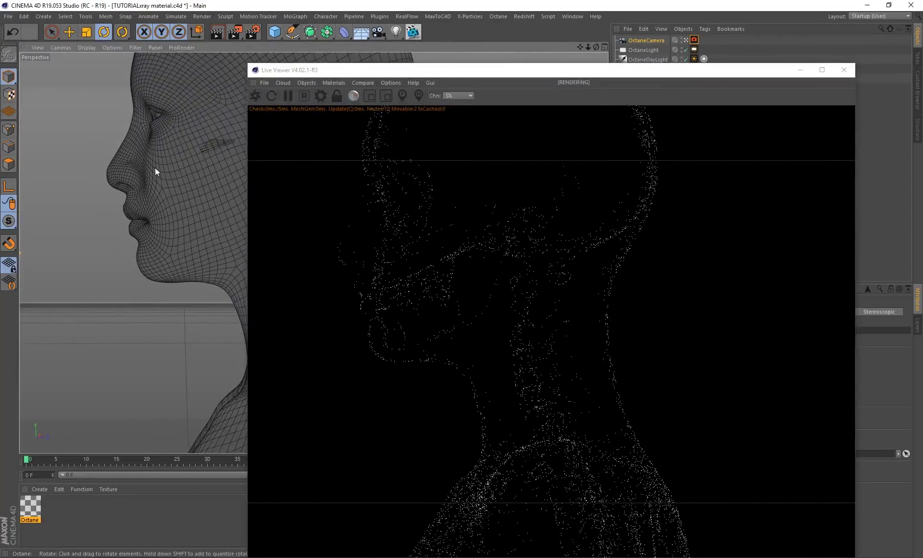
{"action": "middle_click_drag", "start_coordinate": [155, 168], "coordinate": [197, 226], "text": "alt"}
{"action": "left_click_drag", "start_coordinate": [603, 70], "coordinate": [346, 62]}
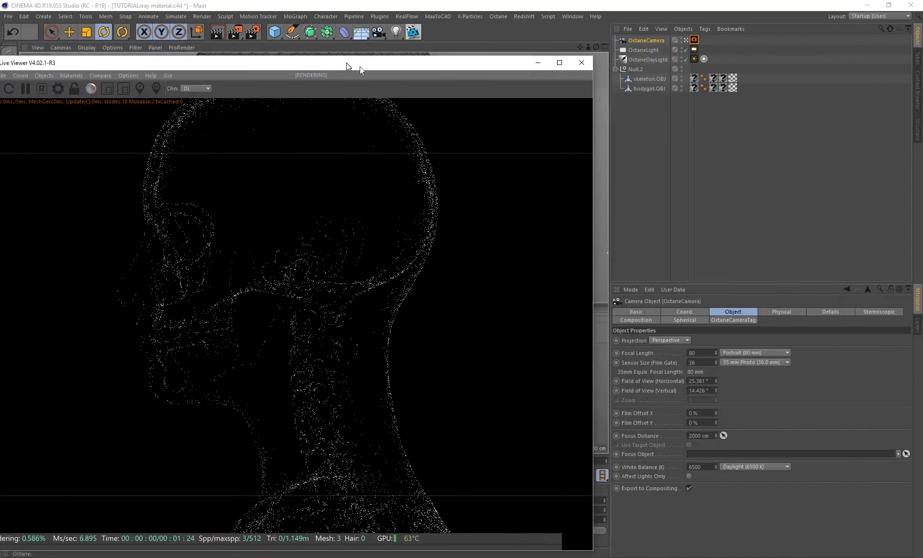
Enable the camera imager on the Octane camera tag, with a Linear response and saturation 0.
{"action": "left_click", "coordinate": [694, 40]}
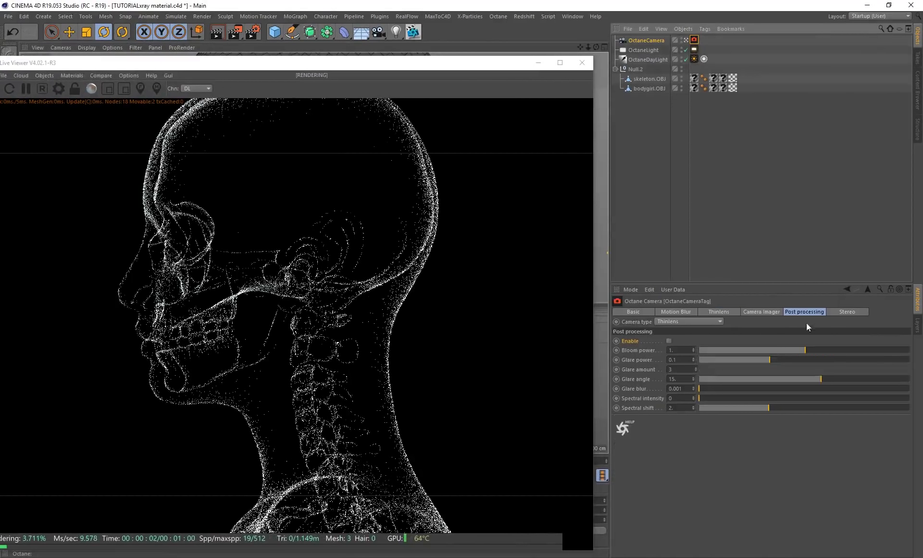
{"action": "left_click", "coordinate": [762, 311]}
{"action": "left_click", "coordinate": [691, 322]}
{"action": "left_click", "coordinate": [690, 322]}
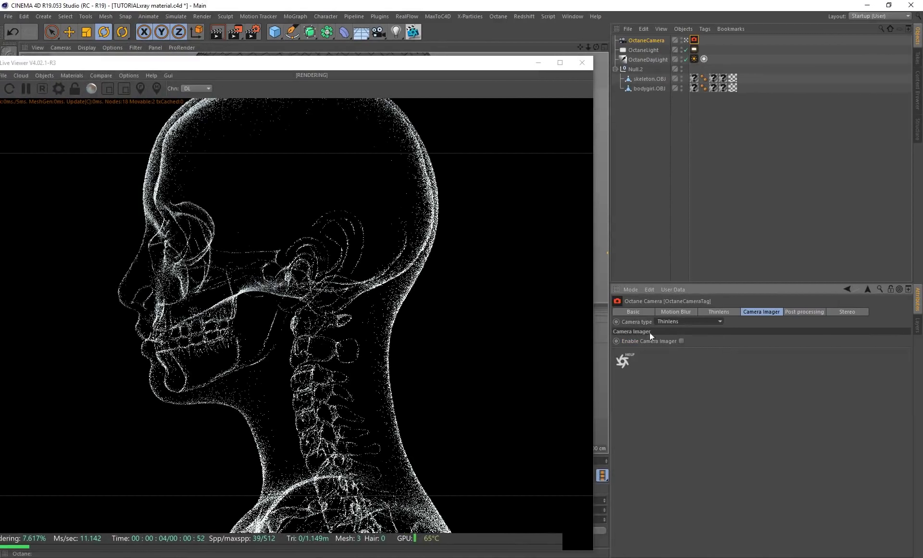
{"action": "left_click", "coordinate": [681, 341]}
{"action": "left_click", "coordinate": [702, 390]}
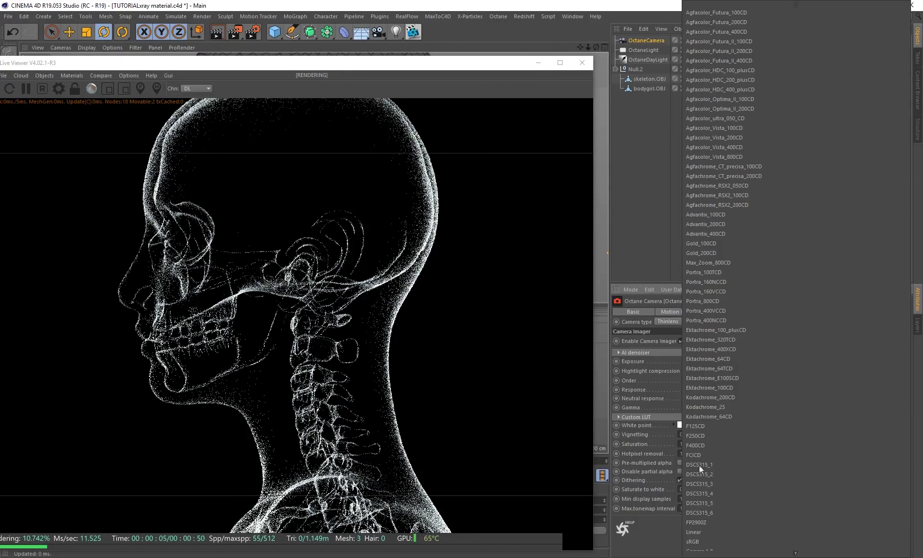
{"action": "left_click", "coordinate": [700, 524]}
{"action": "left_click_drag", "start_coordinate": [760, 443], "coordinate": [704, 447]}
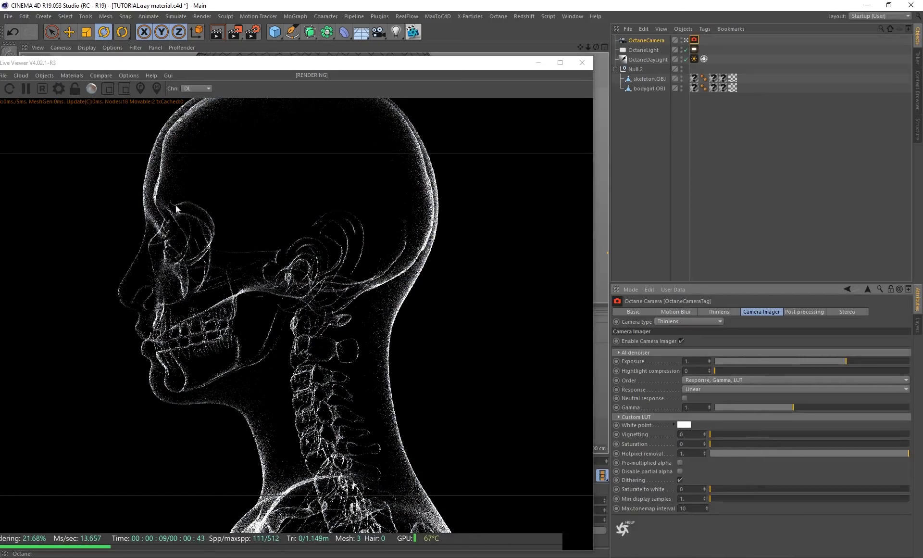
Enable post processing on the Octane camera and raise the bloom power to about 392.
{"action": "left_click", "coordinate": [795, 312]}
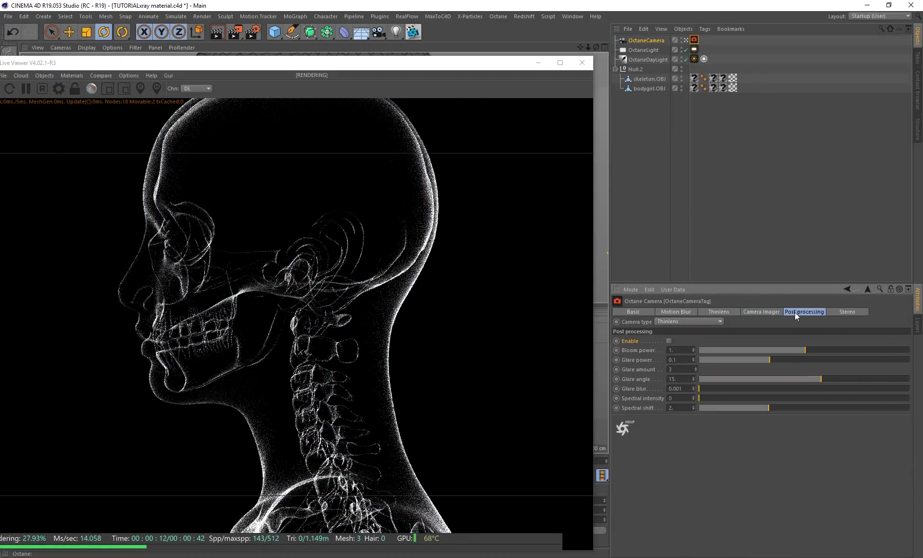
{"action": "left_click", "coordinate": [669, 340]}
{"action": "left_click_drag", "start_coordinate": [811, 350], "coordinate": [885, 356]}
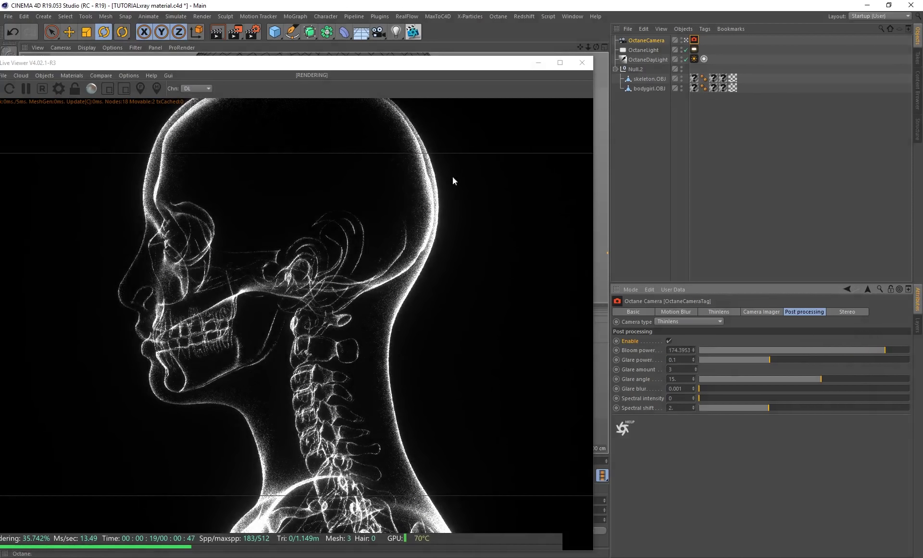
{"action": "left_click_drag", "start_coordinate": [895, 351], "coordinate": [898, 351]}
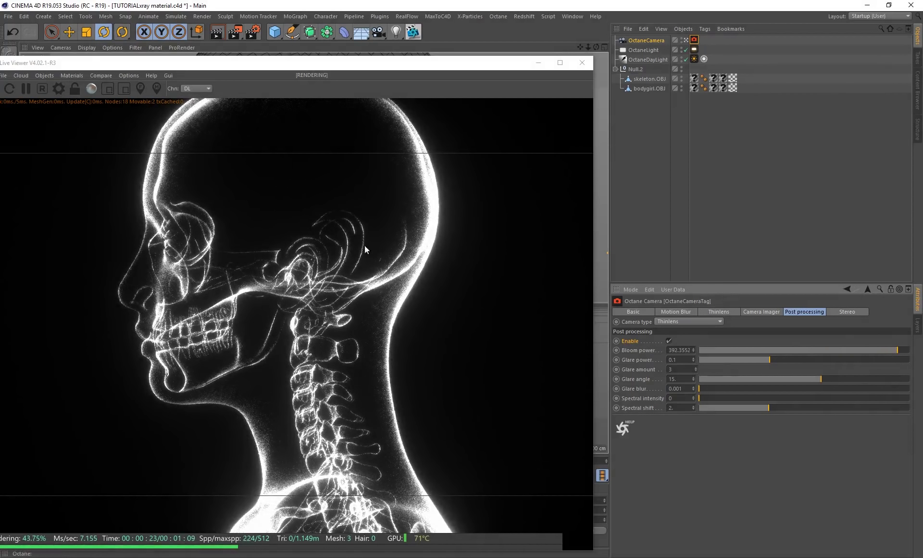
{"action": "left_click_drag", "start_coordinate": [206, 61], "coordinate": [394, 71]}
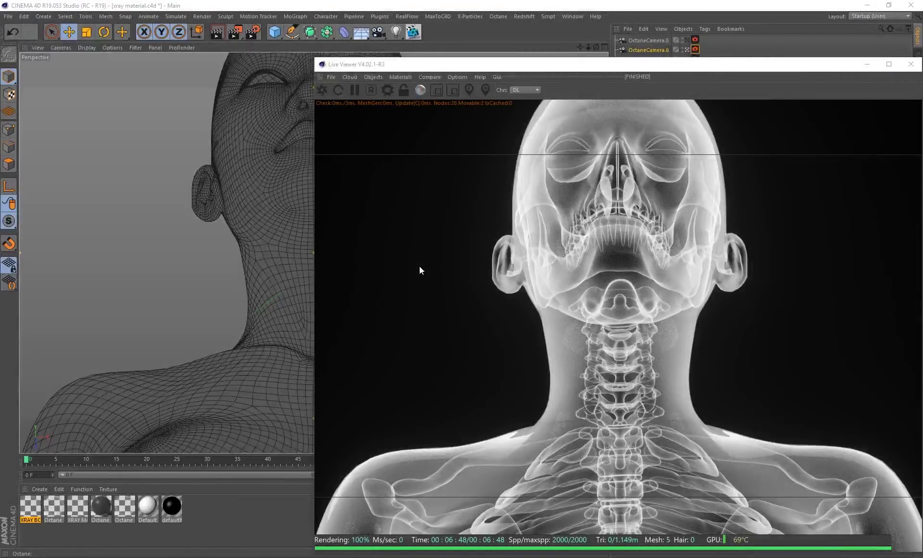
Examine the opacity falloff settings of the X-ray body material and open the other X-ray material in the finished example scene.
{"action": "left_click", "coordinate": [79, 506]}
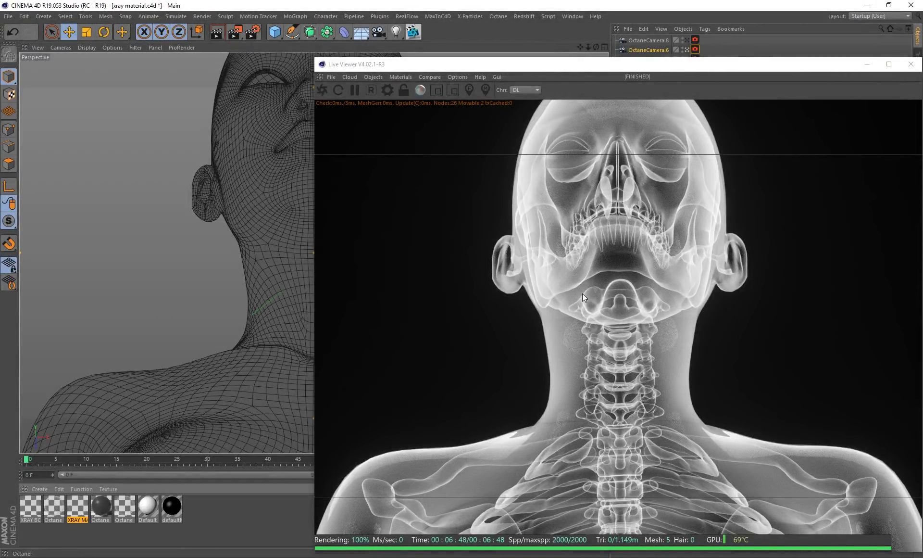
{"action": "double_click", "coordinate": [30, 505]}
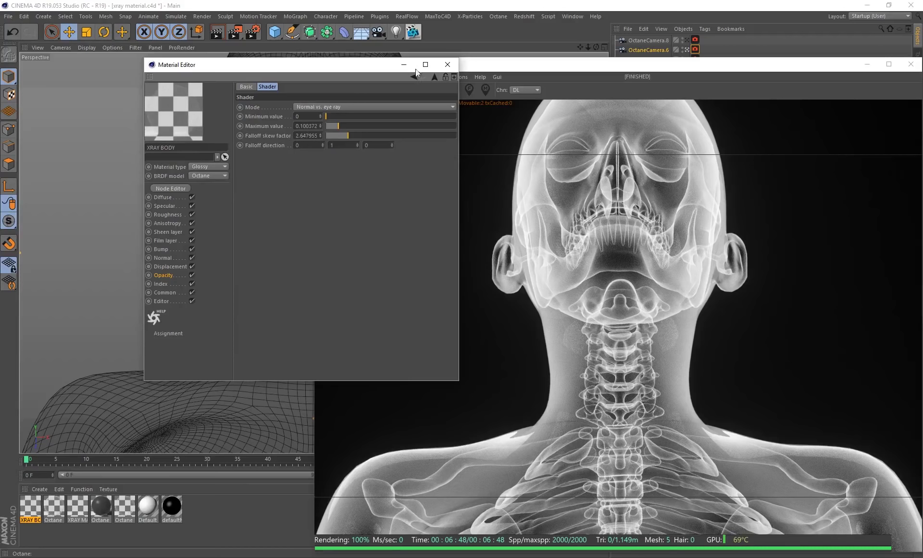
{"action": "left_click", "coordinate": [448, 65]}
{"action": "double_click", "coordinate": [82, 503]}
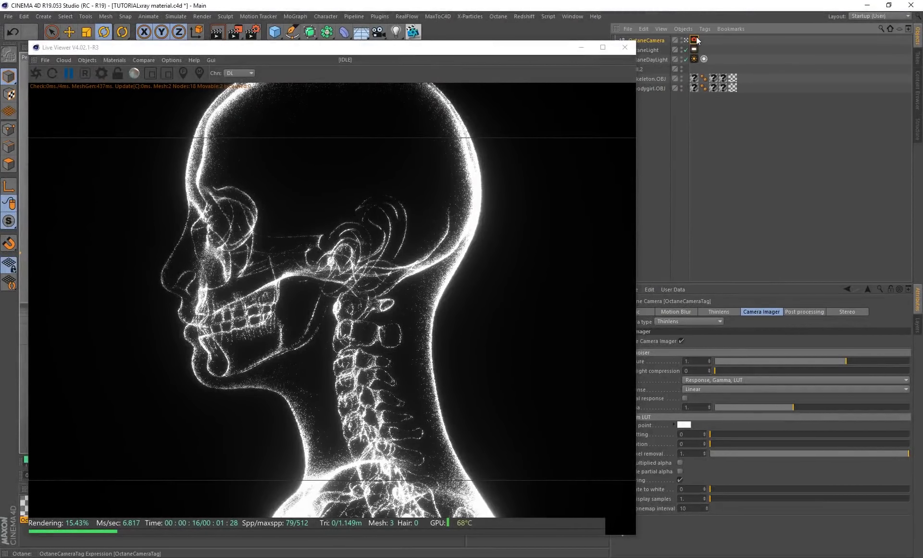
Raise the camera imager's saturation to about 0.83 and open the Octane light's light settings.
{"action": "left_click_drag", "start_coordinate": [715, 443], "coordinate": [752, 444]}
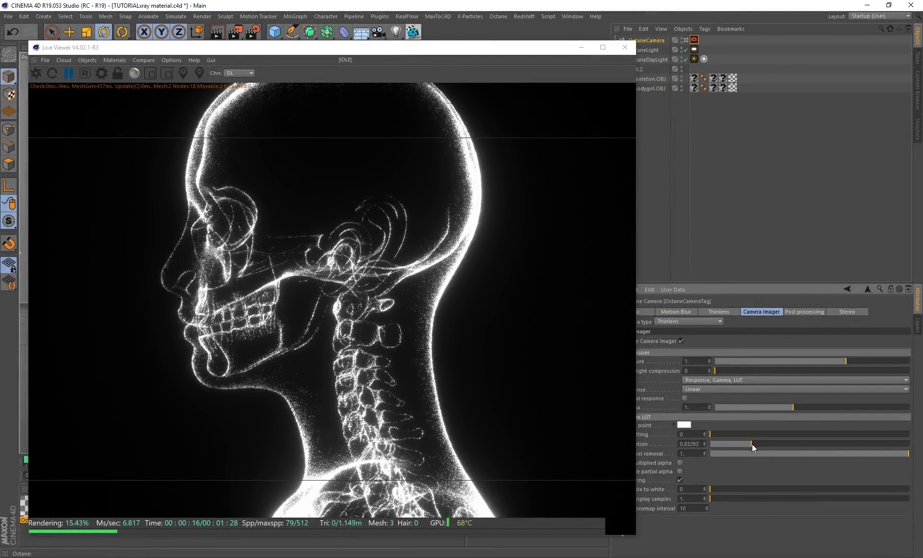
{"action": "left_click", "coordinate": [694, 49]}
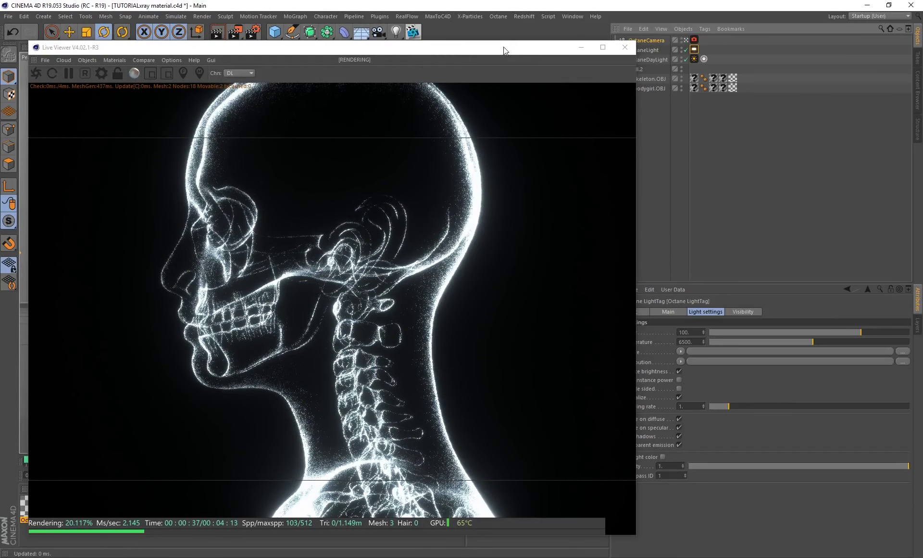
{"action": "left_click_drag", "start_coordinate": [477, 52], "coordinate": [454, 51]}
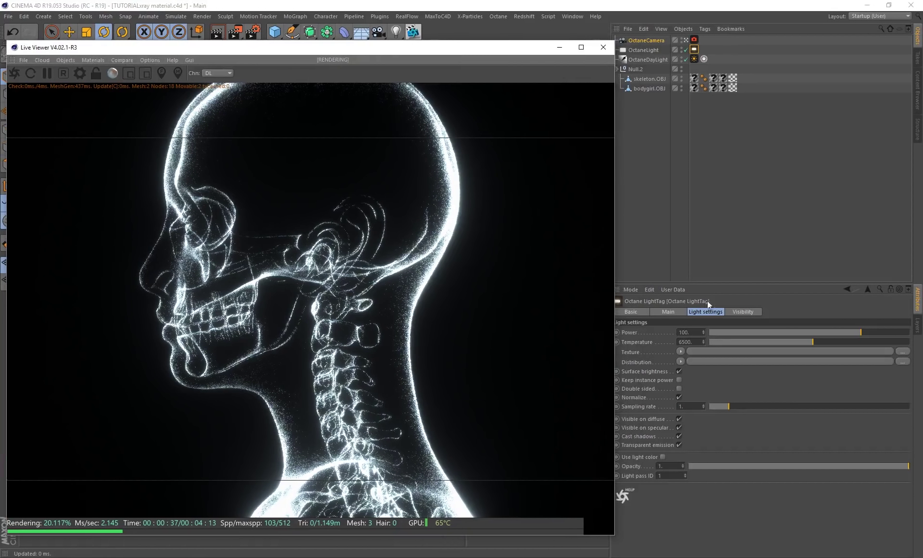
Try a warmer temperature of about 2689 on the Octane light and check the Directlighting kernel settings.
{"action": "left_click_drag", "start_coordinate": [799, 342], "coordinate": [749, 343]}
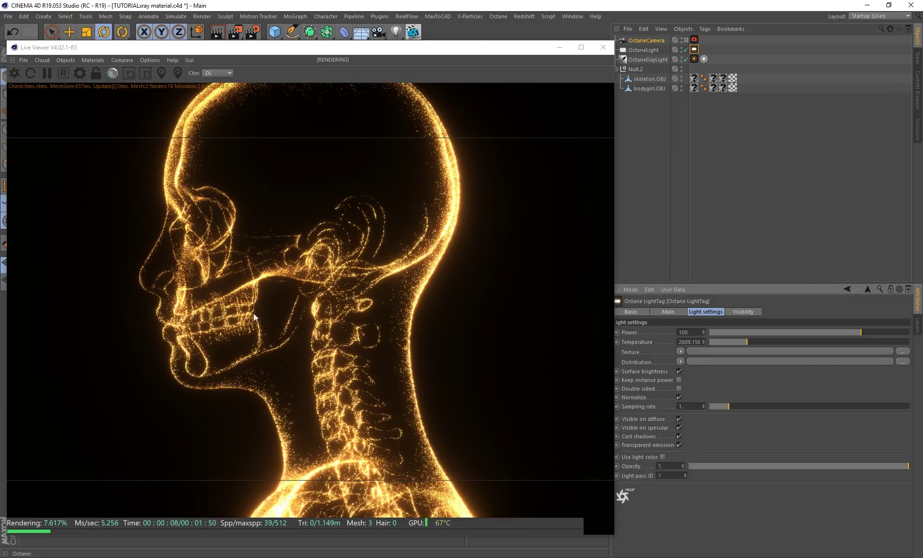
{"action": "left_click", "coordinate": [79, 75]}
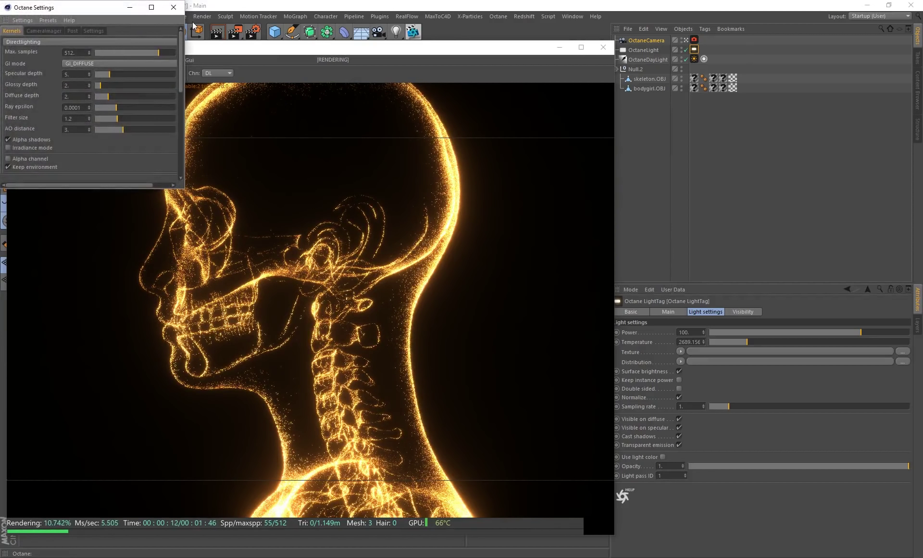
{"action": "left_click", "coordinate": [174, 8]}
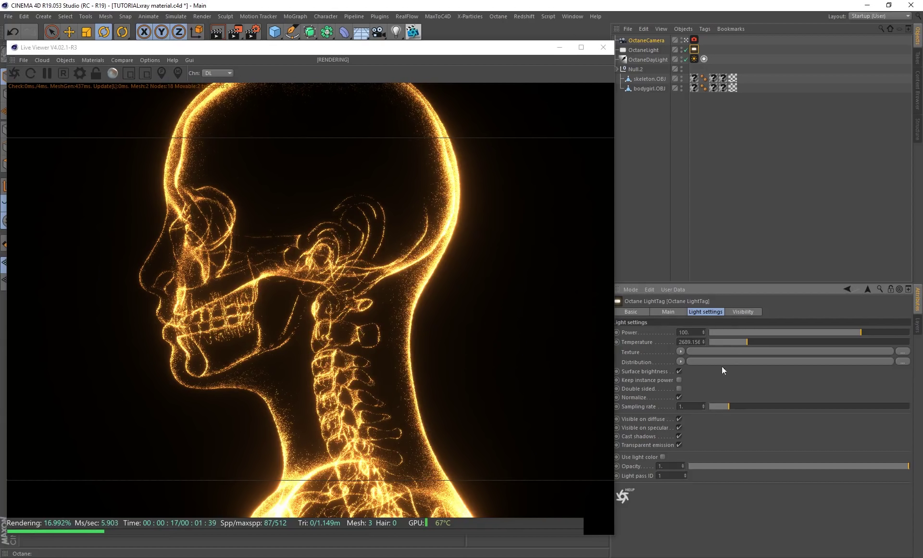
Assign an RgbSpectrum texture to the Octane light and set its color to blue with R 0.0276, G 0.05996 and B 0.9.
{"action": "left_click", "coordinate": [680, 351]}
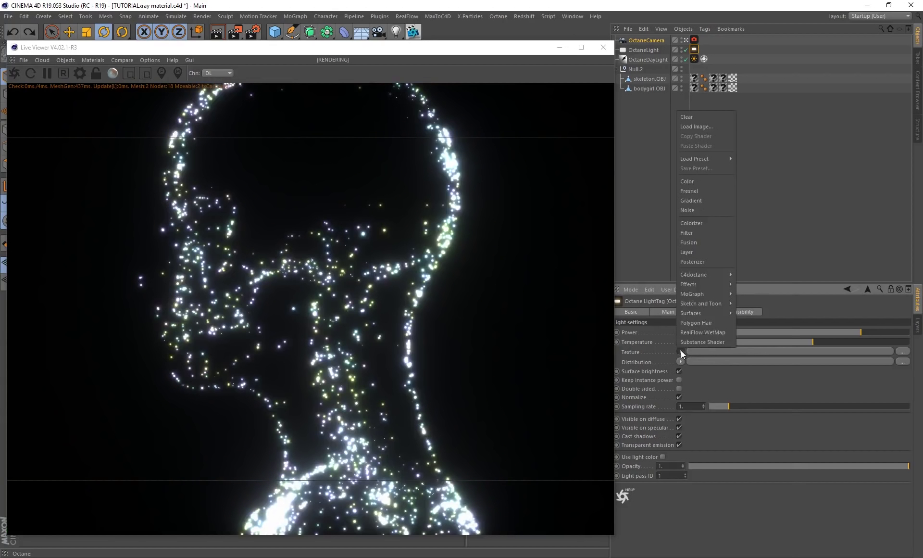
{"action": "mouse_move", "coordinate": [702, 272]}
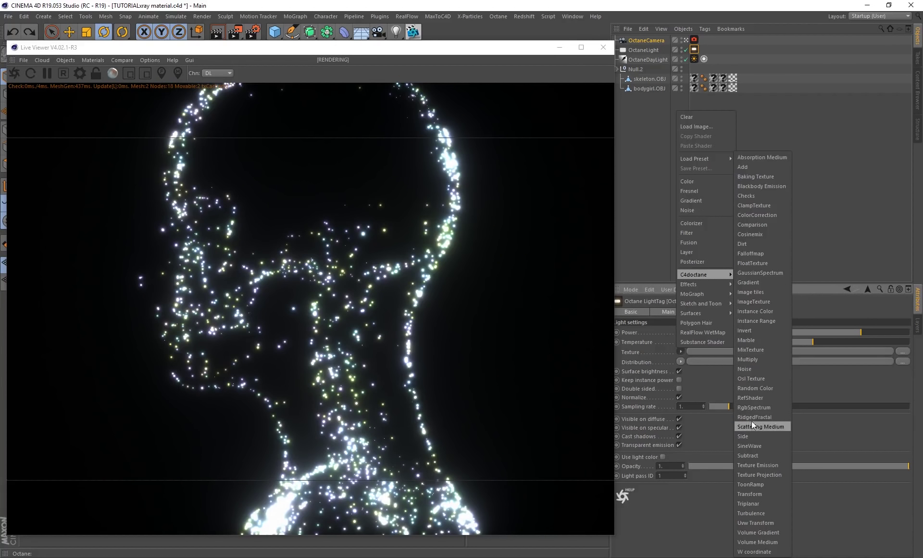
{"action": "left_click", "coordinate": [757, 408]}
{"action": "left_click", "coordinate": [688, 368]}
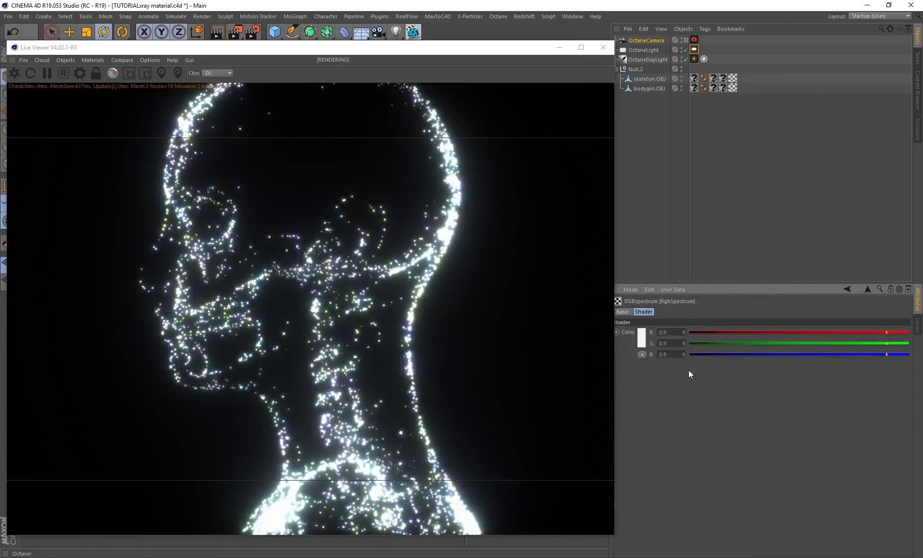
{"action": "left_click", "coordinate": [641, 339]}
{"action": "left_click", "coordinate": [677, 338]}
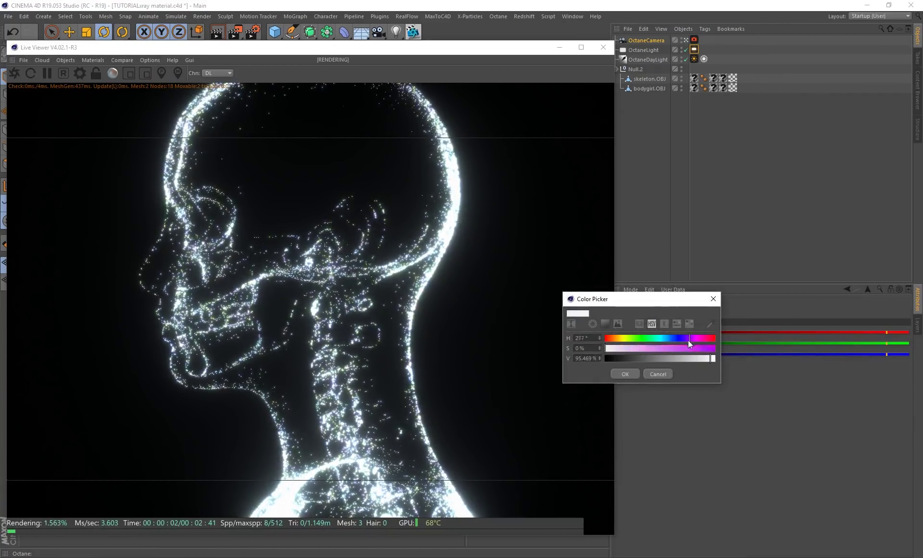
{"action": "left_click", "coordinate": [694, 348]}
{"action": "left_click", "coordinate": [625, 374]}
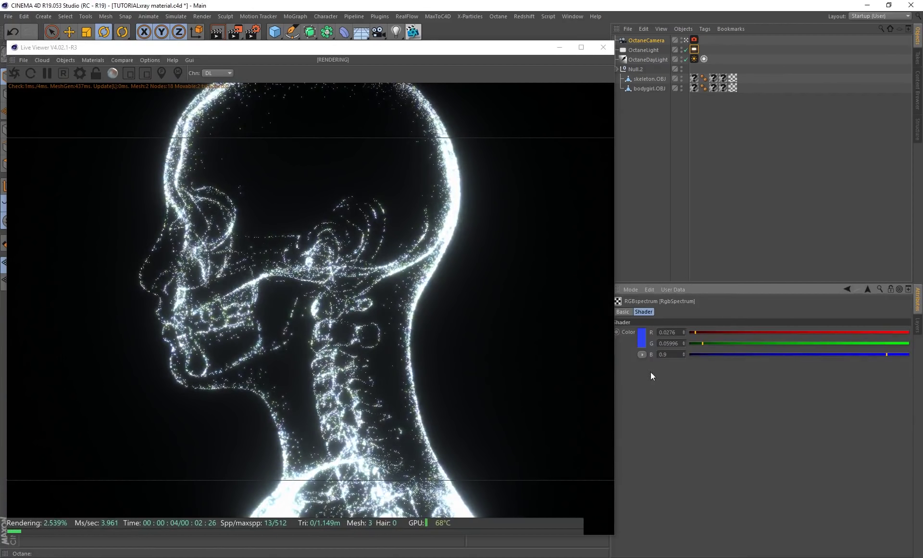